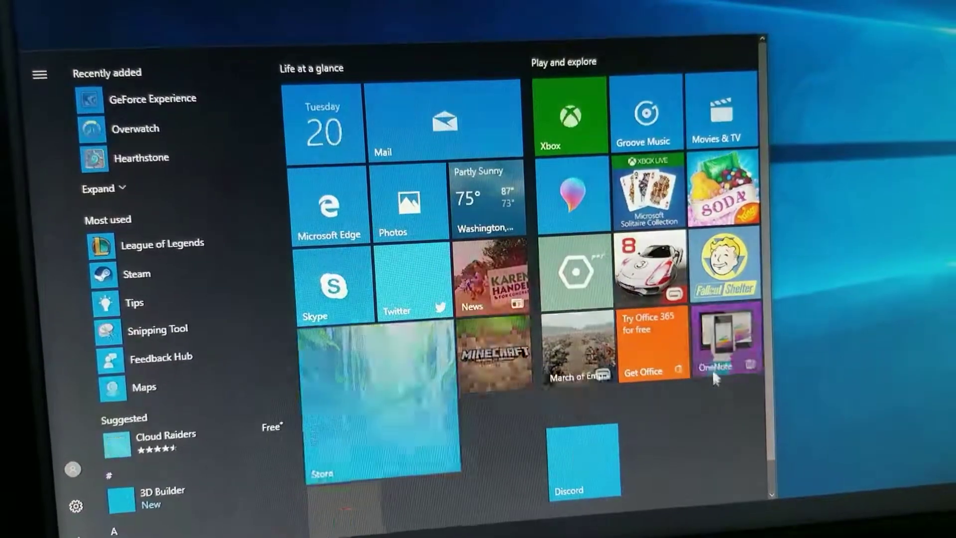
Drag the OneNote tile down beneath the Play and explore tiles
left_click_drag(713, 377, 682, 403)
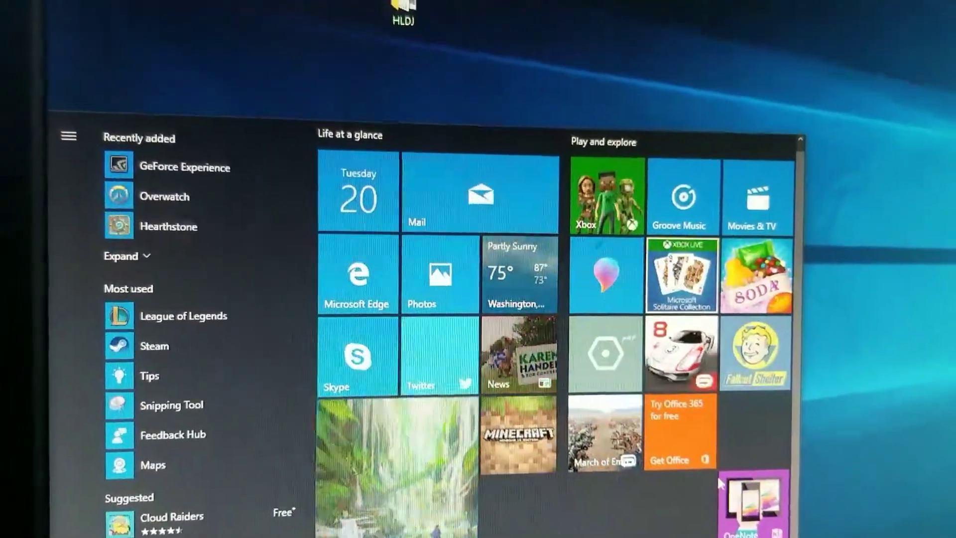
scroll(722, 493, "down", 2)
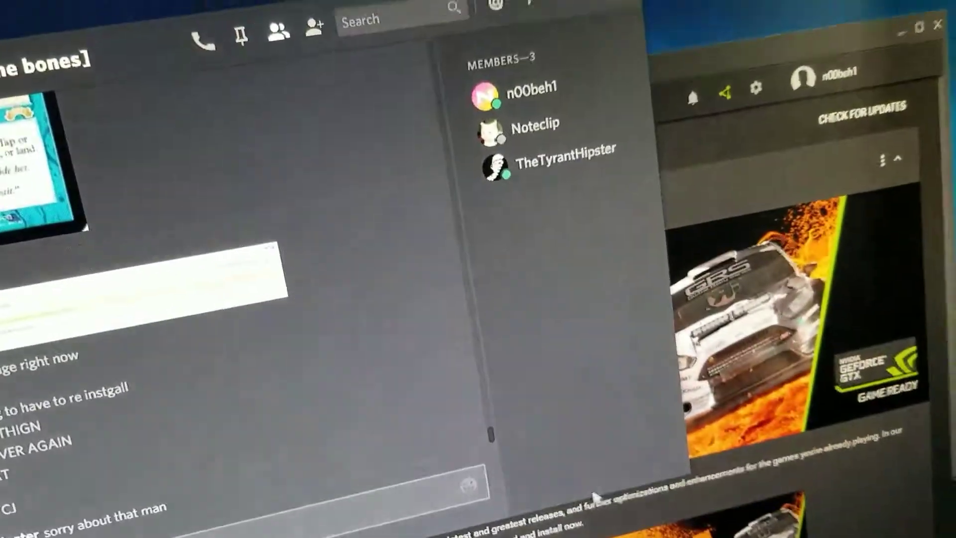
Close the Discord and GeForce Experience windows and quit the League of Legends client
left_click(396, 146)
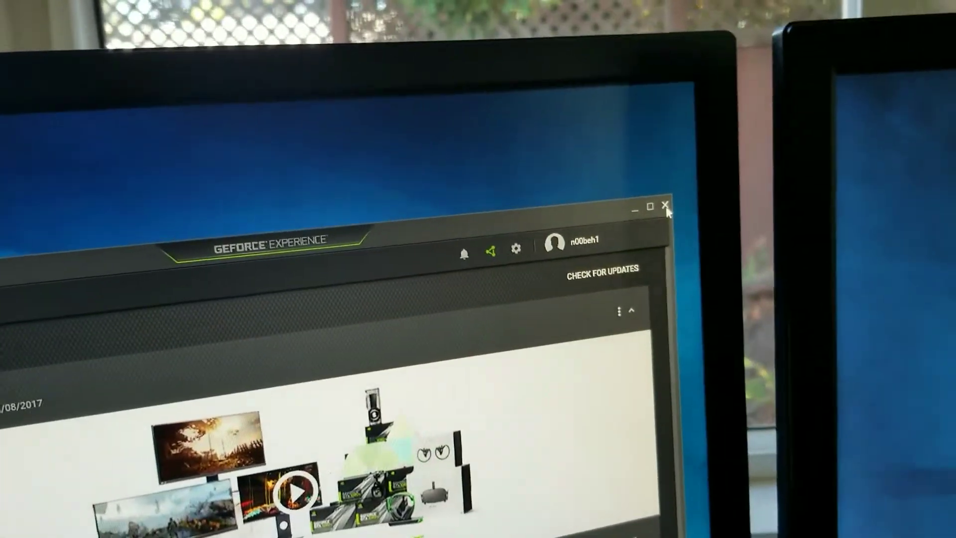
left_click(658, 185)
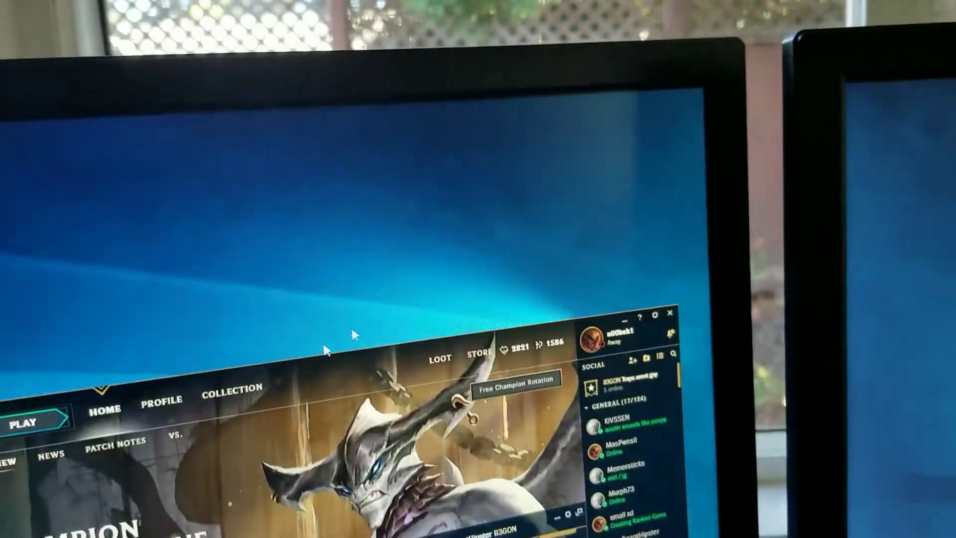
left_click(670, 312)
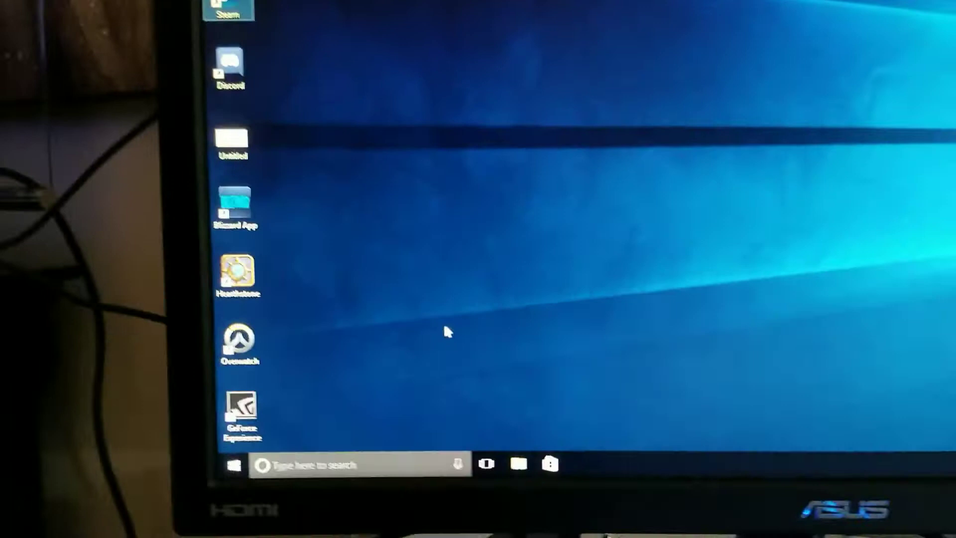
Open Start and launch Steam from the Most used list
key("super")
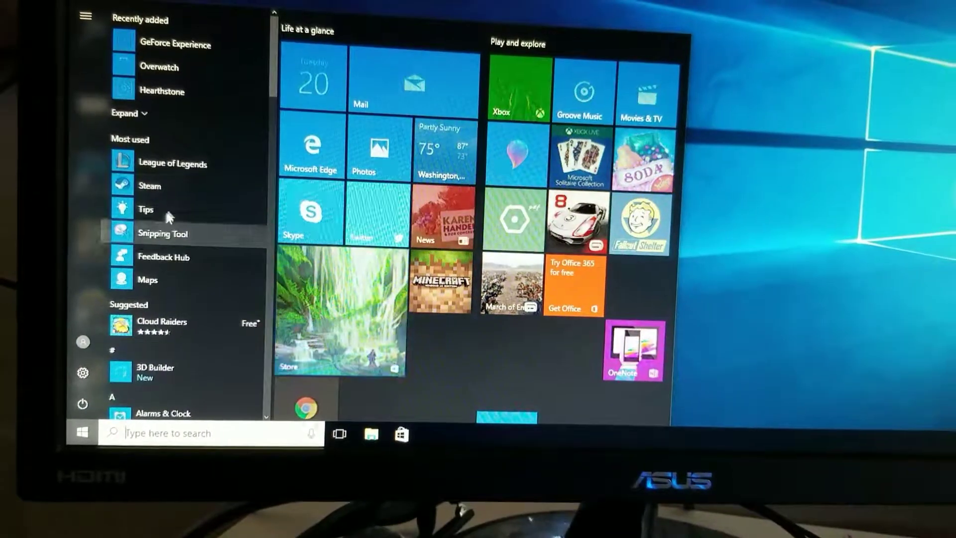
left_click(163, 186)
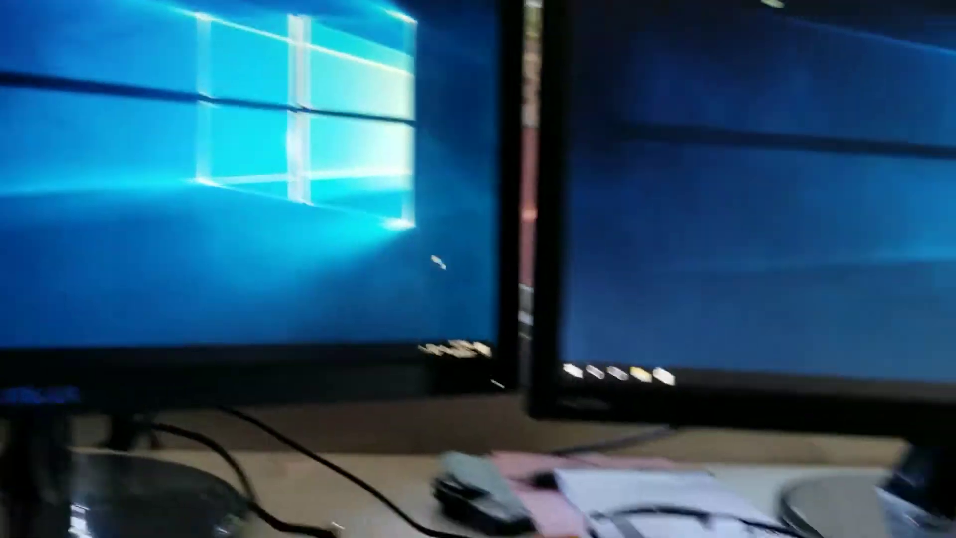
Open Start and launch Google Chrome from its tile
key("super")
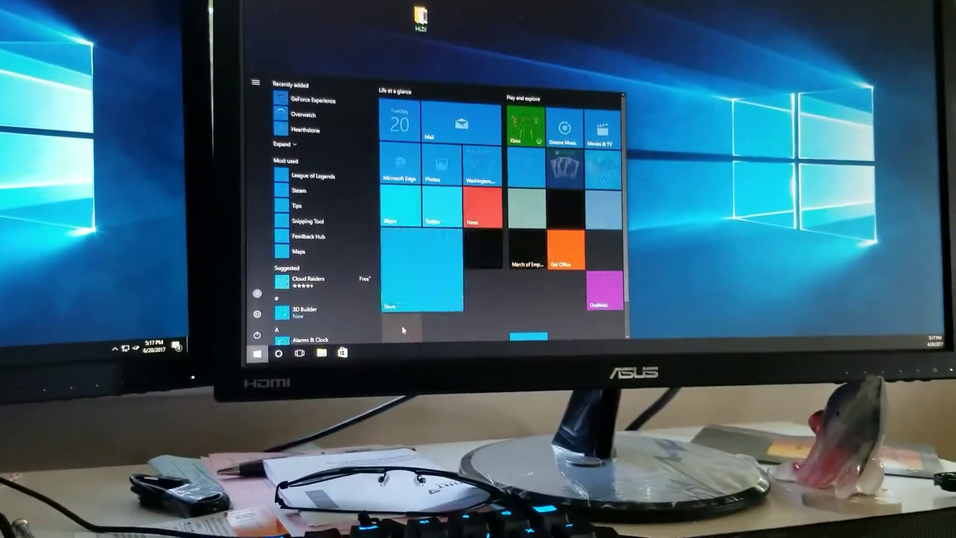
left_click(427, 364)
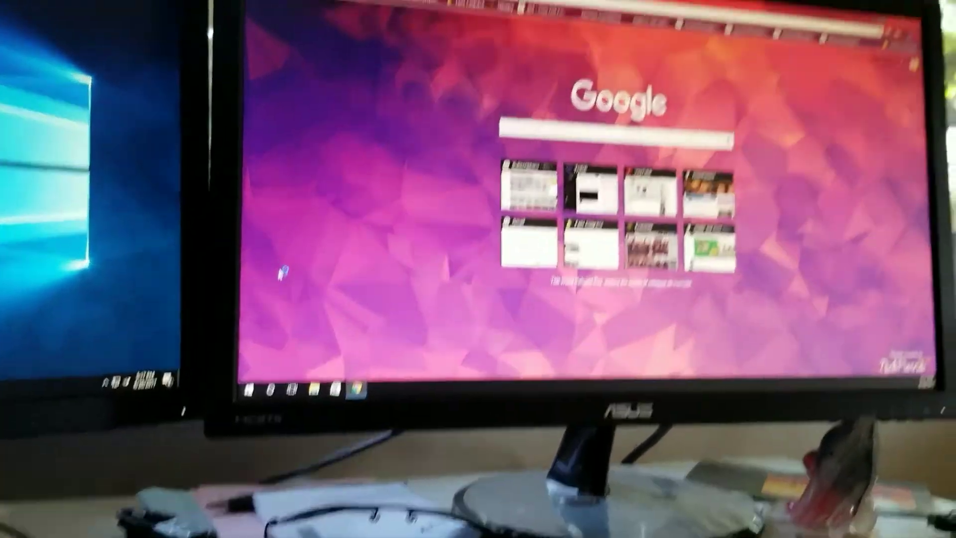